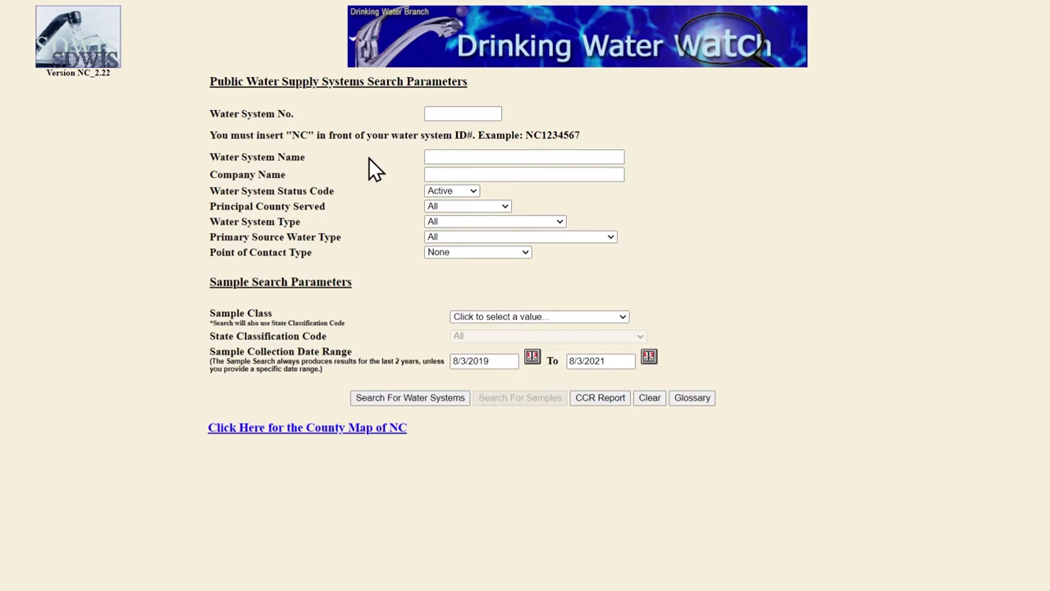
Enter 'Asheville' as the water system name, briefly viewing the NC county map
click(436, 156)
text(A)
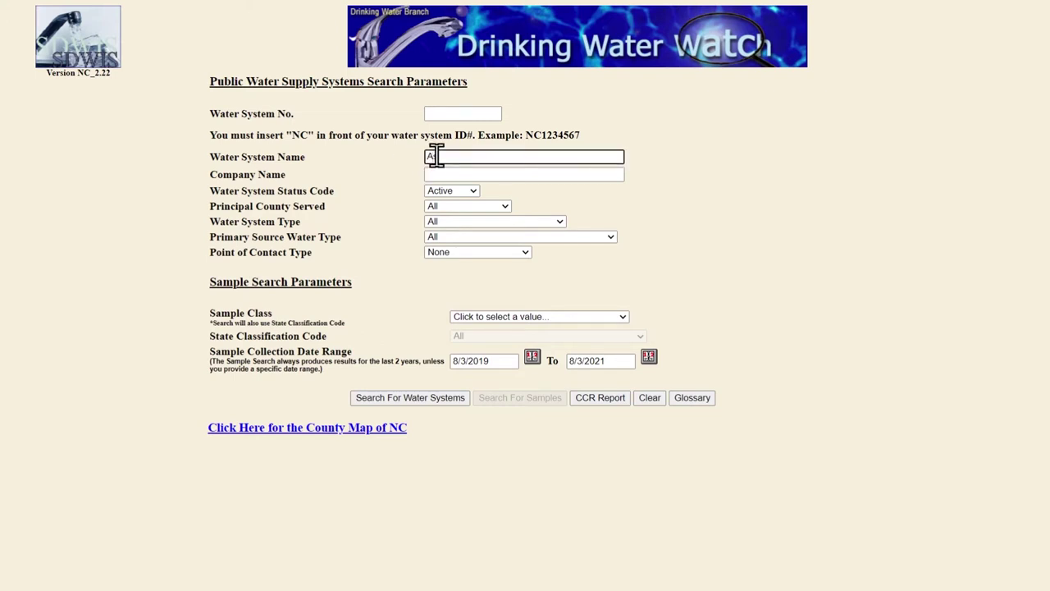
text(sheville)
click(297, 430)
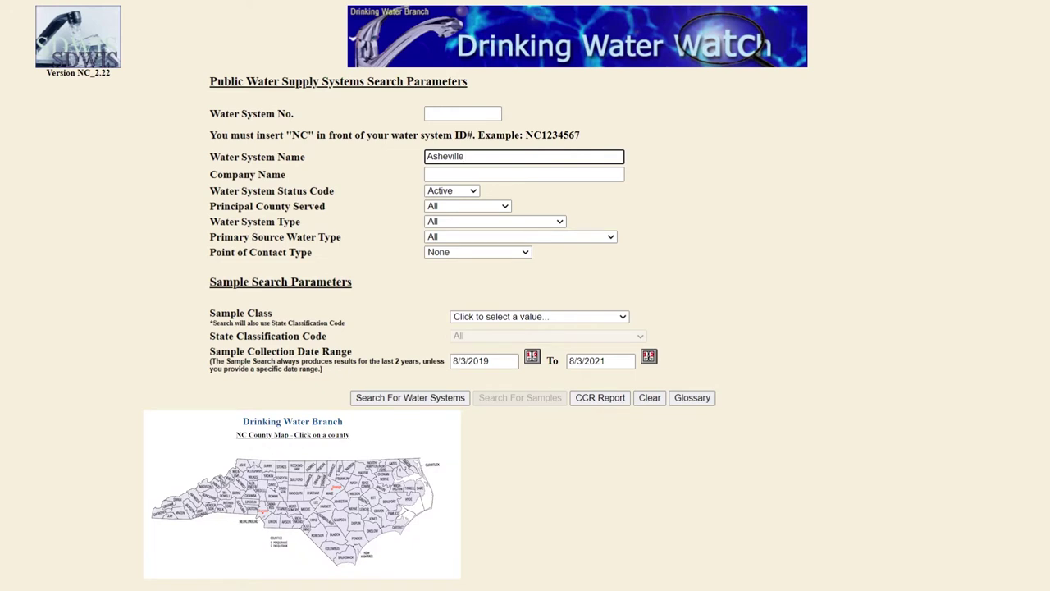
click(298, 439)
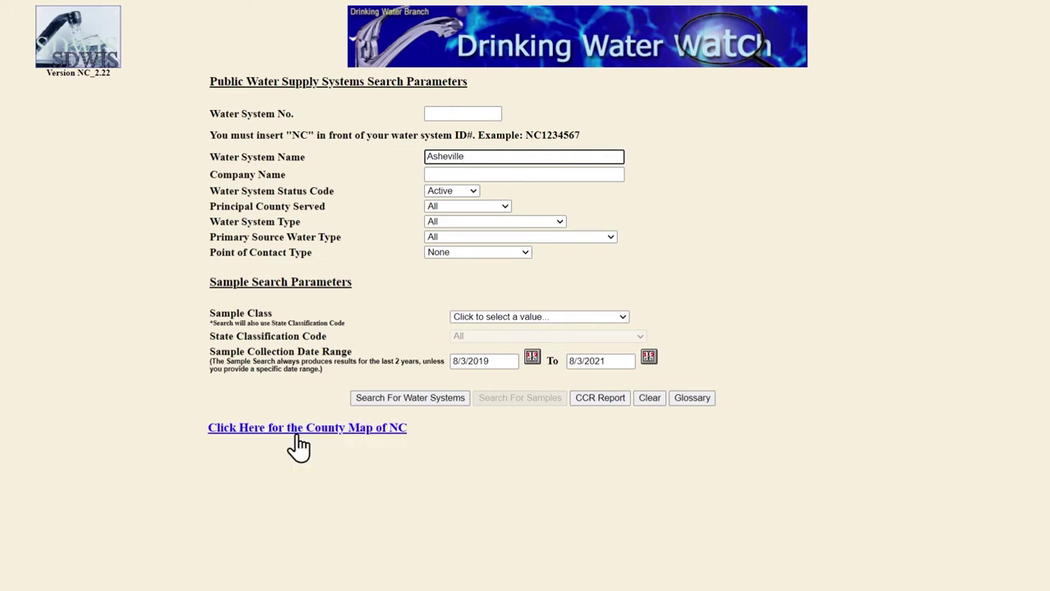
Run the search to list the five Asheville water systems, including ASHEVILLE CITY OF
click(439, 405)
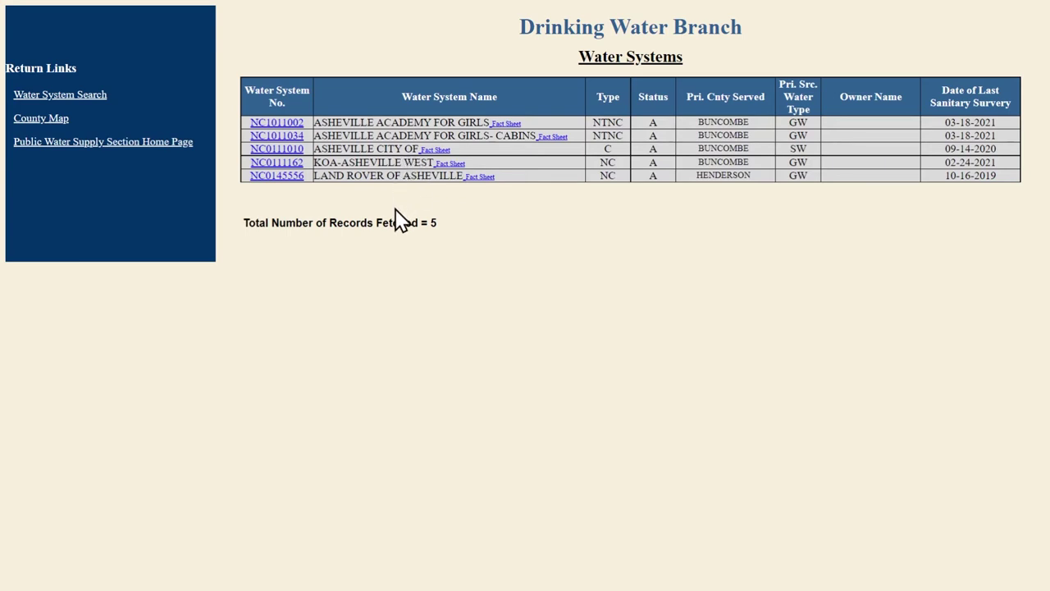
Open the ASHEVILLE CITY OF fact sheet and scroll down through its violations
click(436, 151)
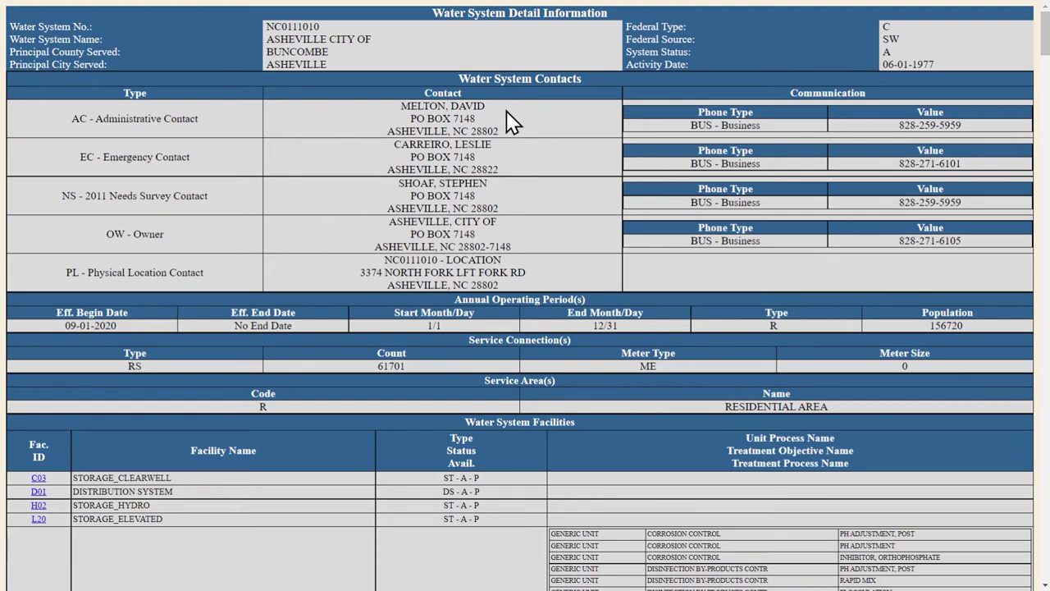
scroll(564, 245, down, 3)
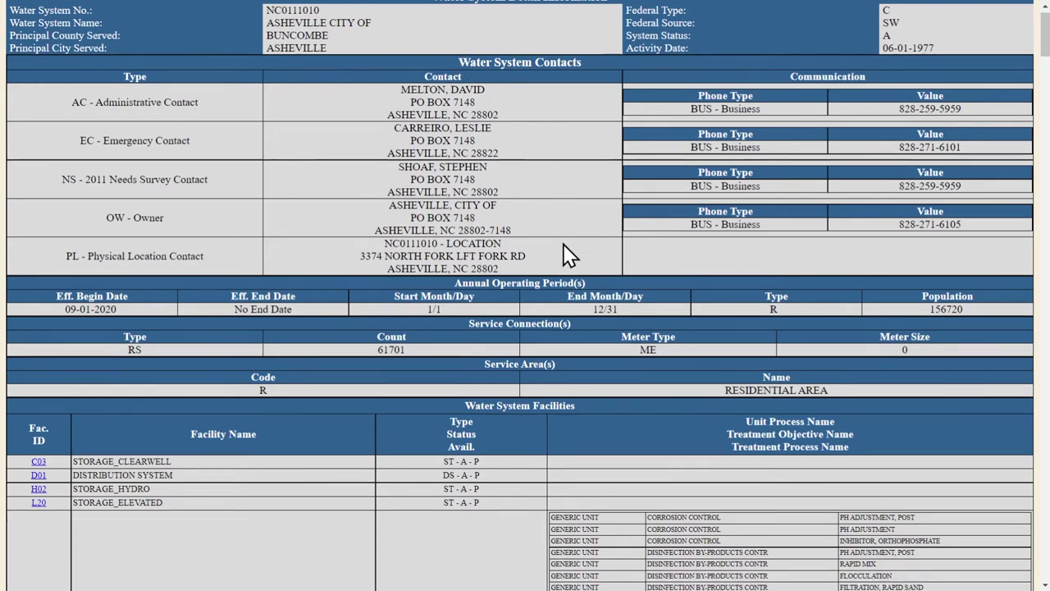
scroll(564, 245, down, 9)
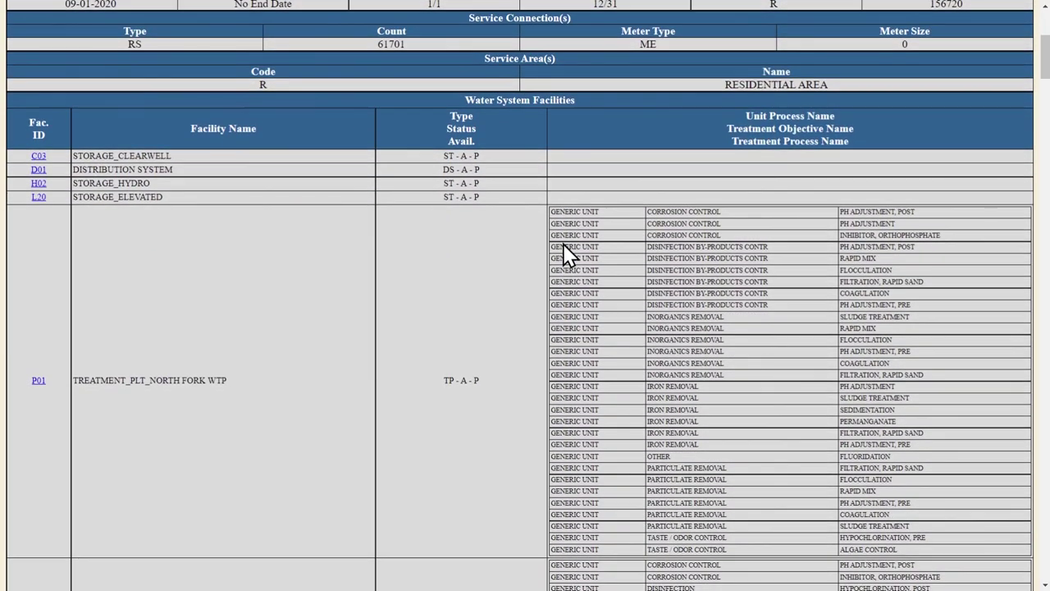
scroll(563, 246, down, 6)
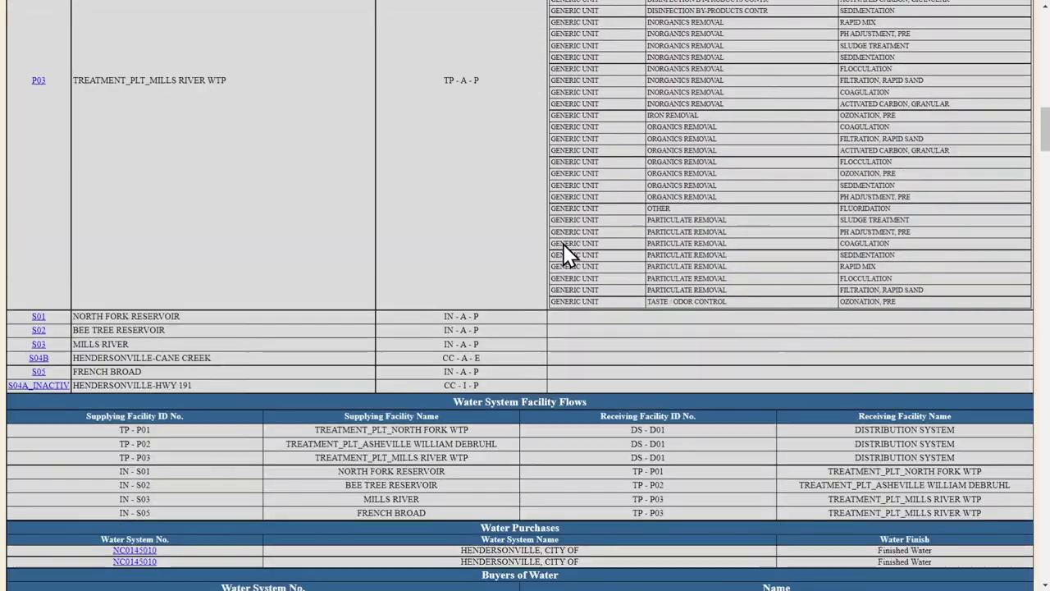
scroll(564, 279, down, 6)
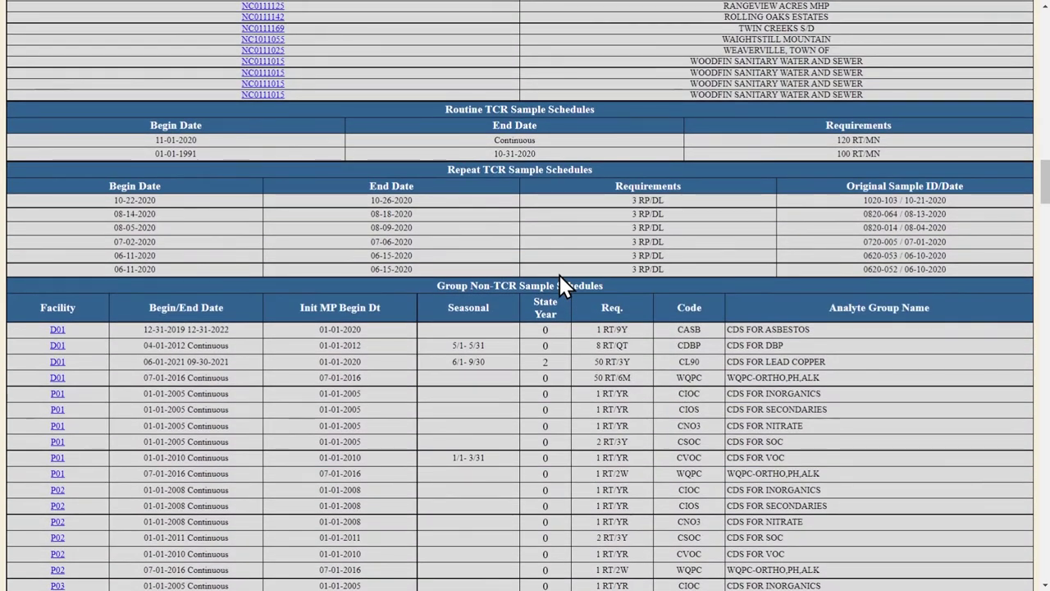
scroll(614, 212, down, 12)
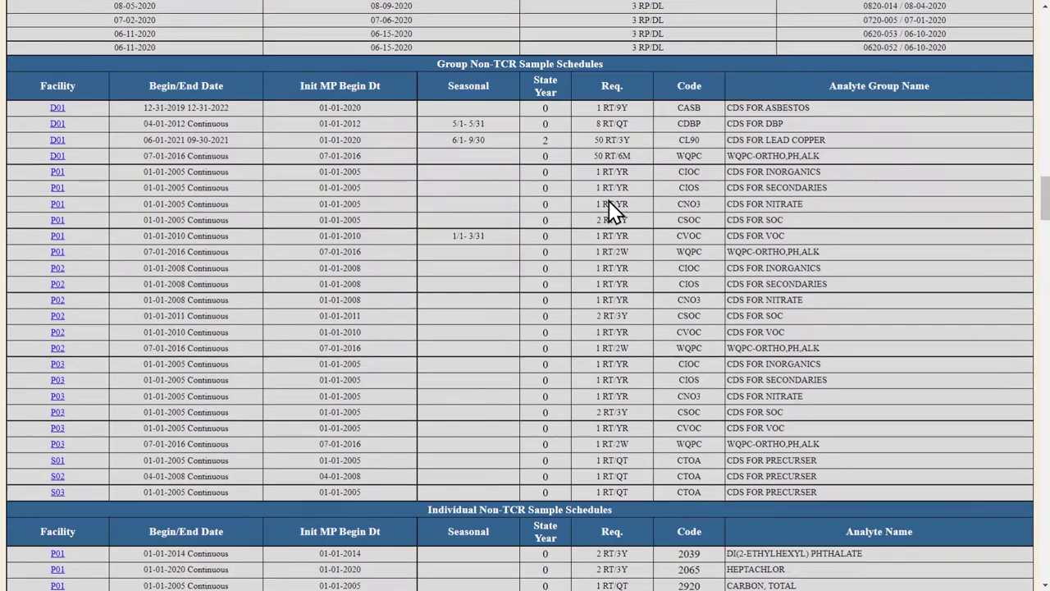
Scroll on through the sample results tables, then return to the results list
scroll(614, 212, up, 1)
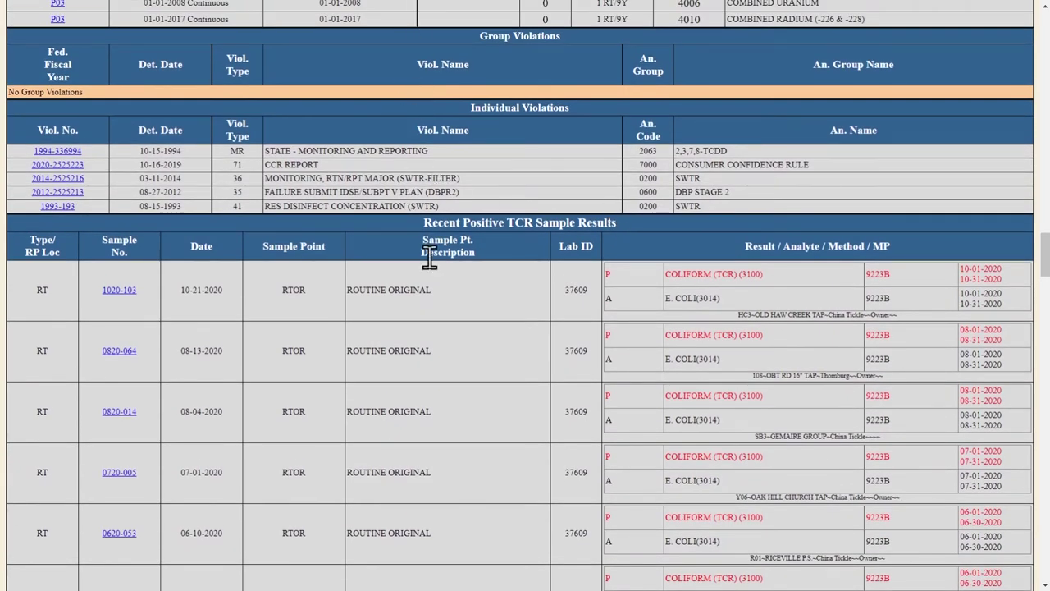
scroll(430, 261, down, 9)
scroll(429, 261, down, 15)
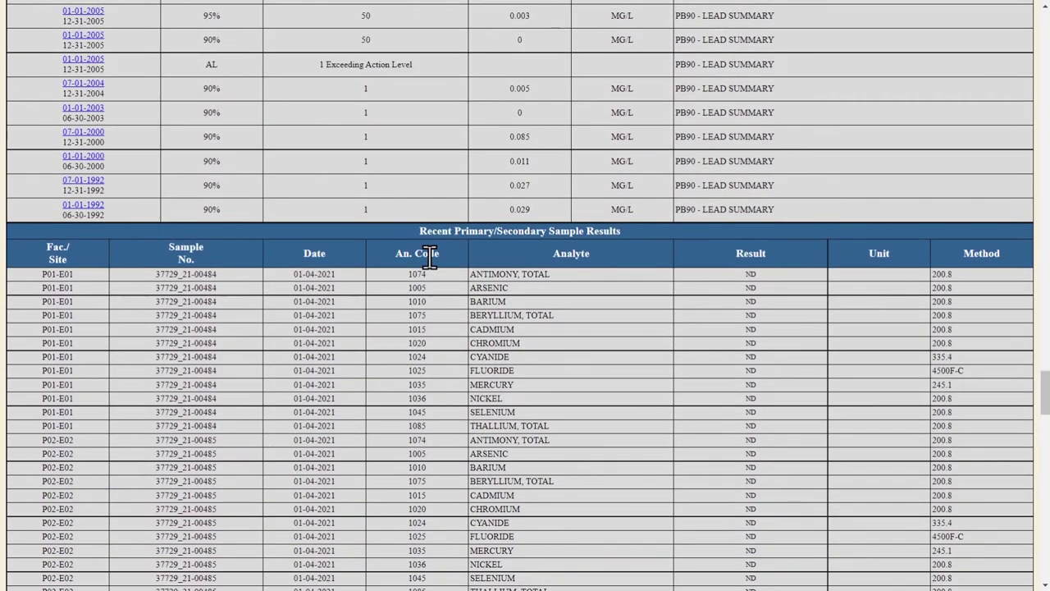
scroll(430, 261, down, 7)
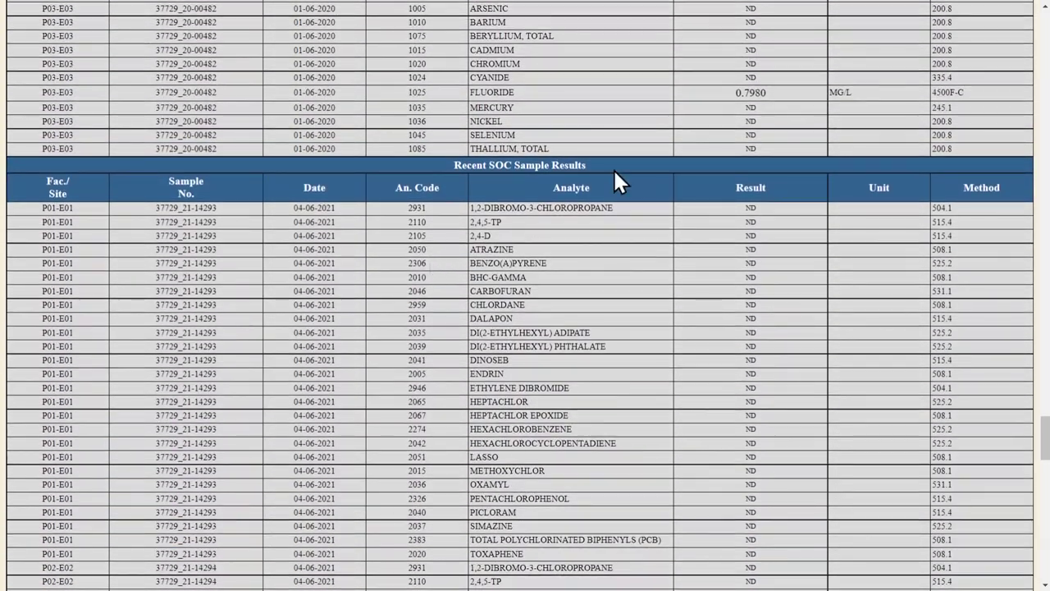
scroll(563, 317, down, 6)
scroll(562, 307, down, 18)
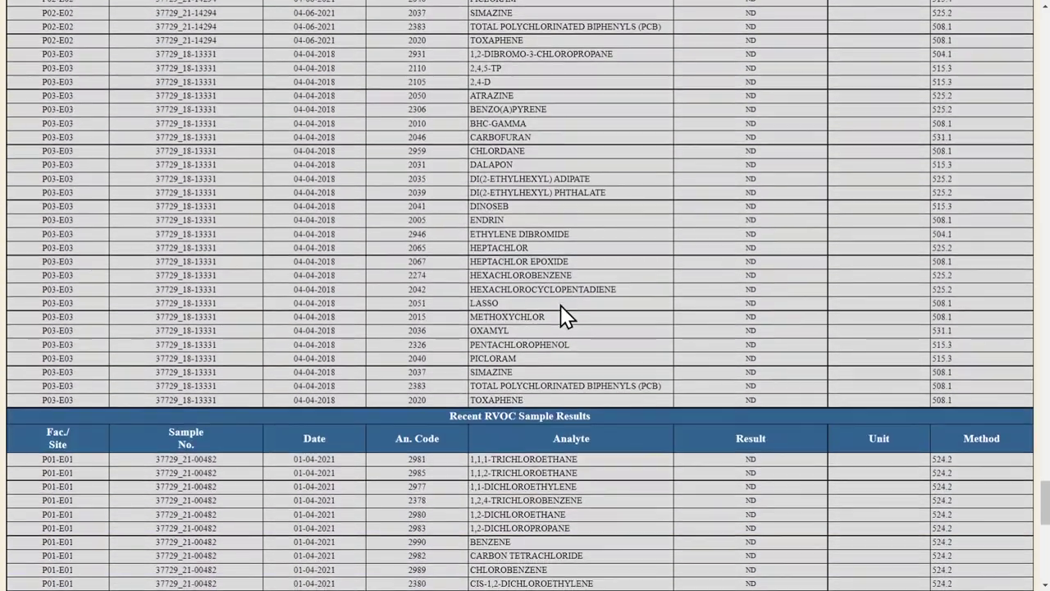
key(alt+Left)
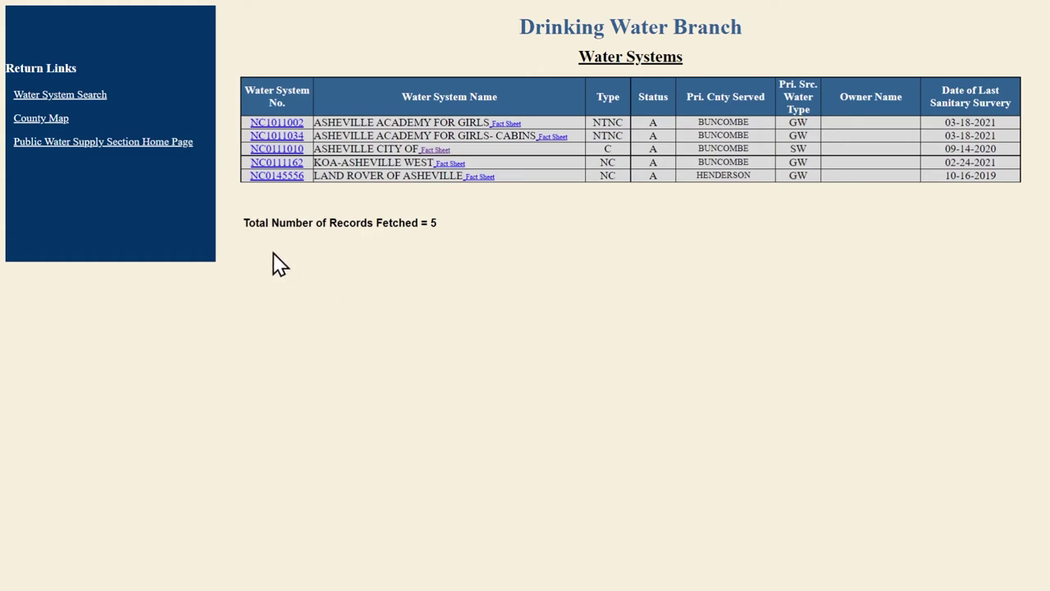
Open the NC0111010 detail page and scroll through its contacts, water sources and buyers
click(264, 149)
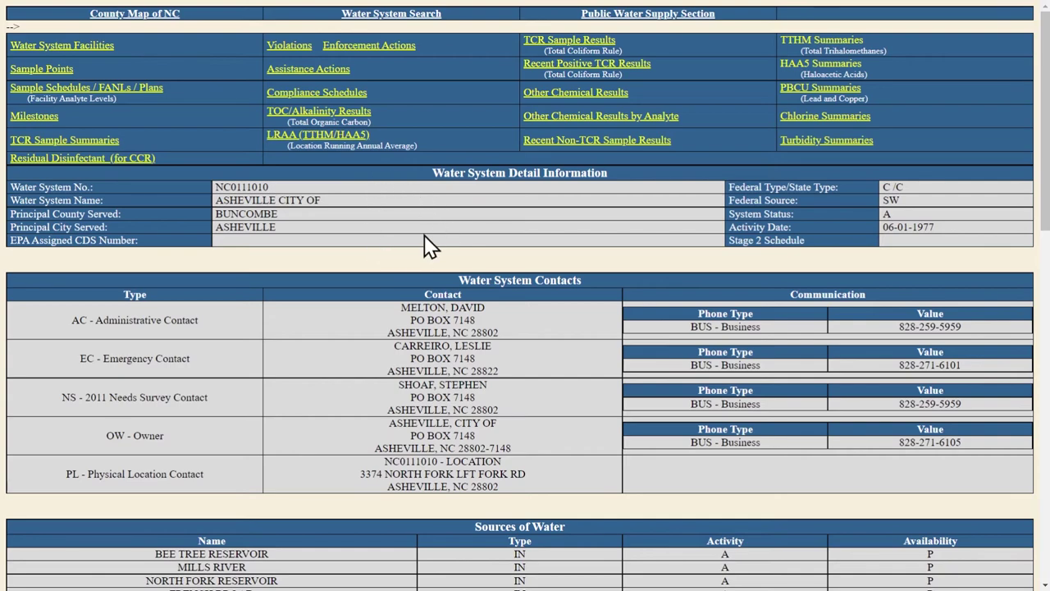
scroll(427, 245, down, 2)
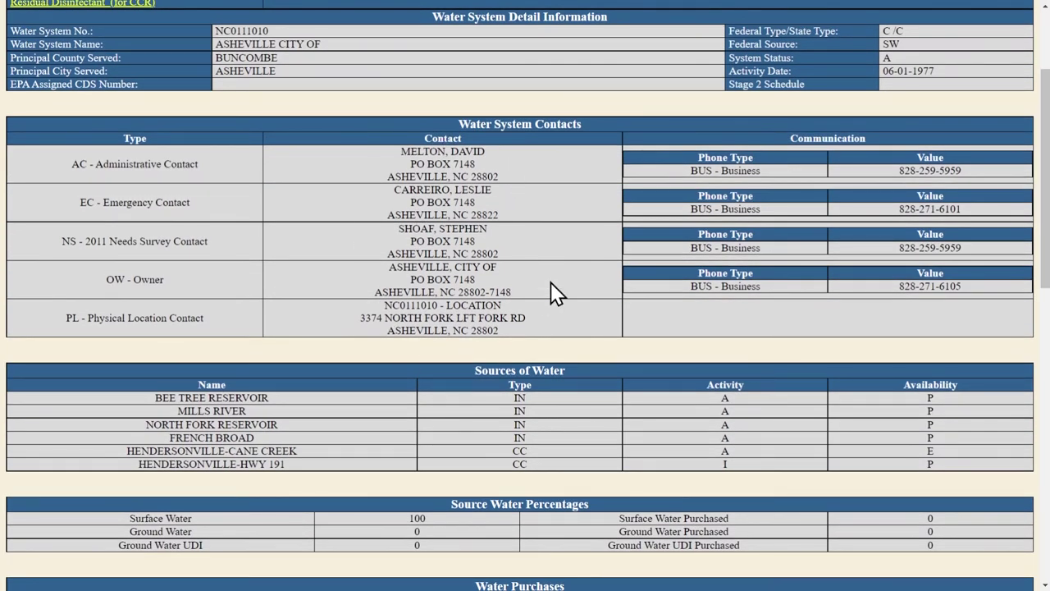
scroll(586, 356, down, 4)
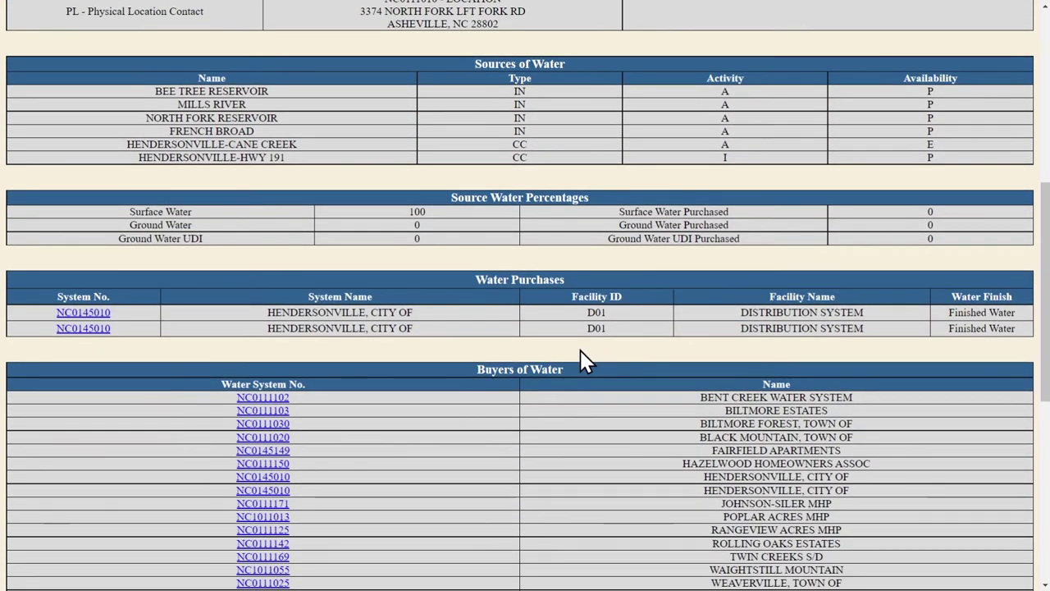
scroll(584, 361, up, 6)
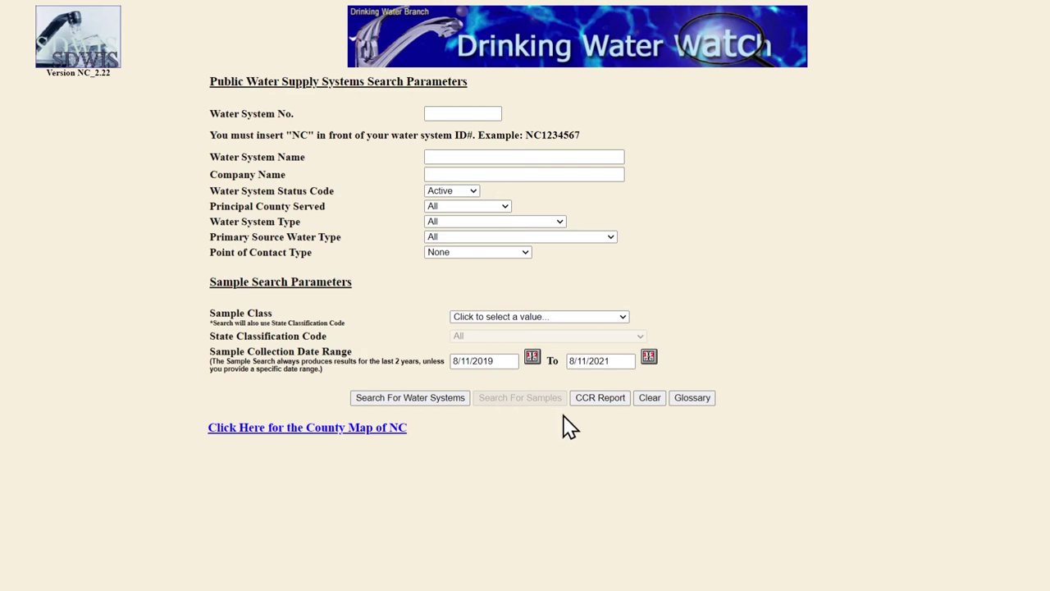
Request a 2019 PDF Consumer Confidence Report for water system NC0111010 and generate it
click(603, 402)
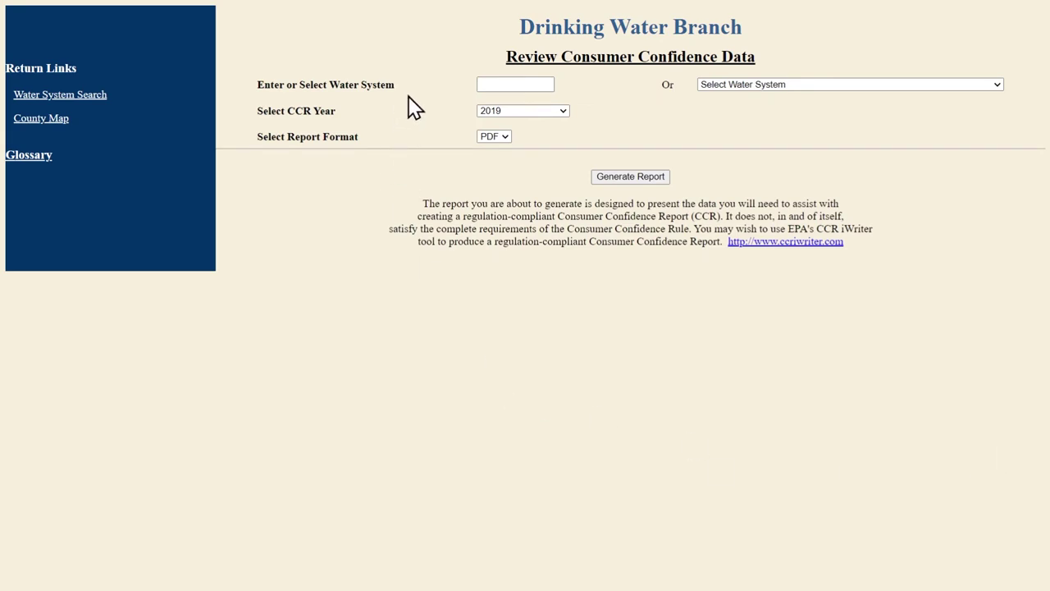
click(495, 85)
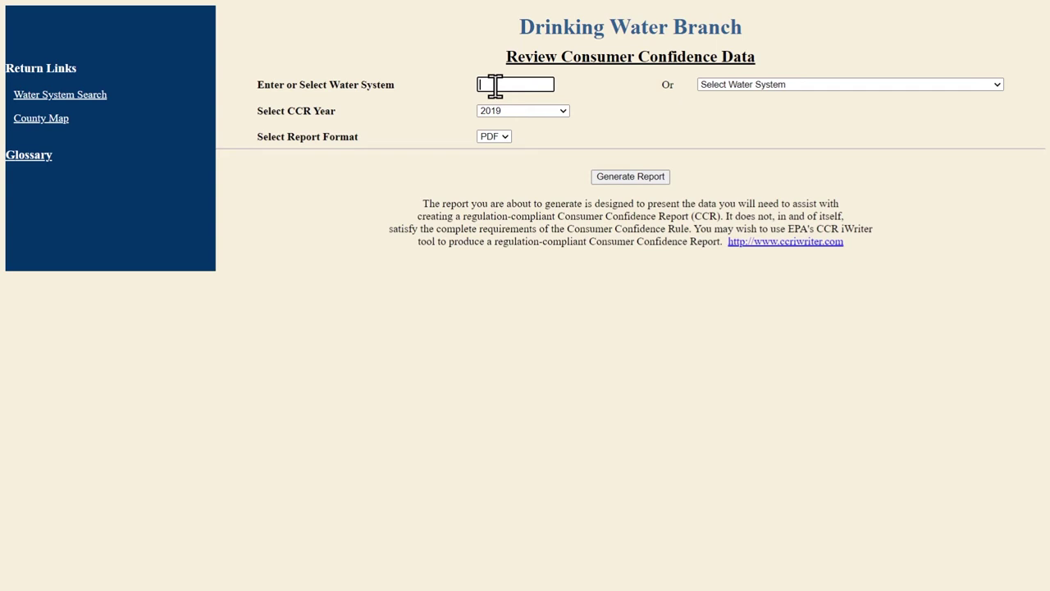
click(750, 85)
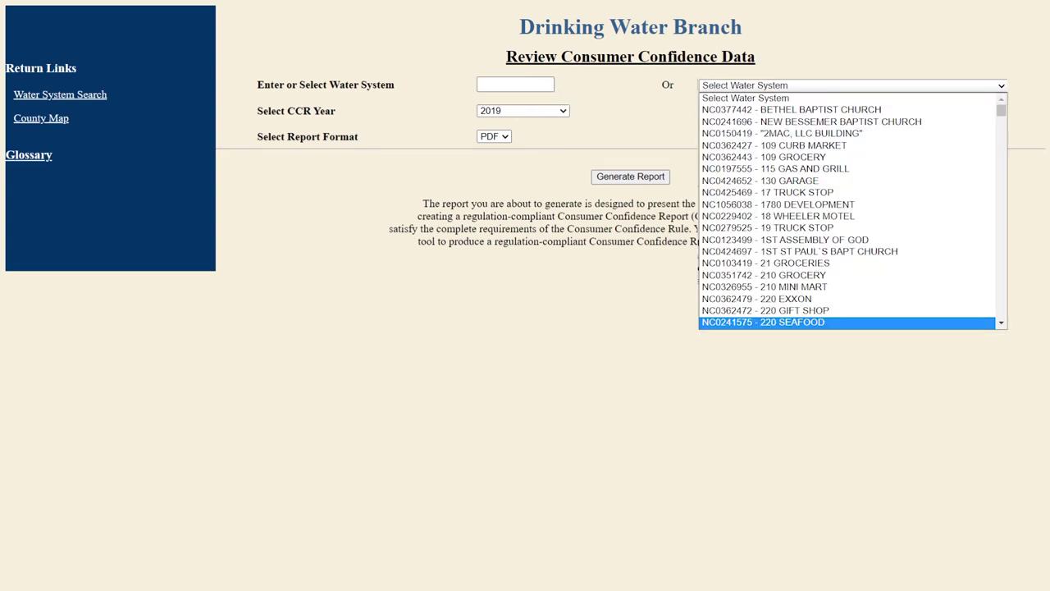
key(Escape)
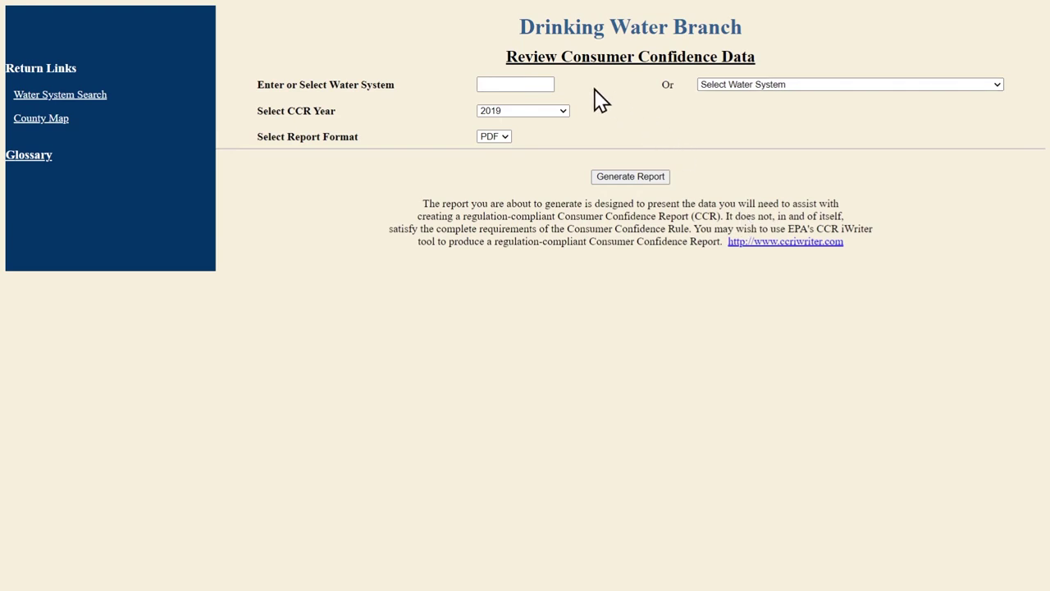
click(535, 77)
text(NC0111010)
click(633, 178)
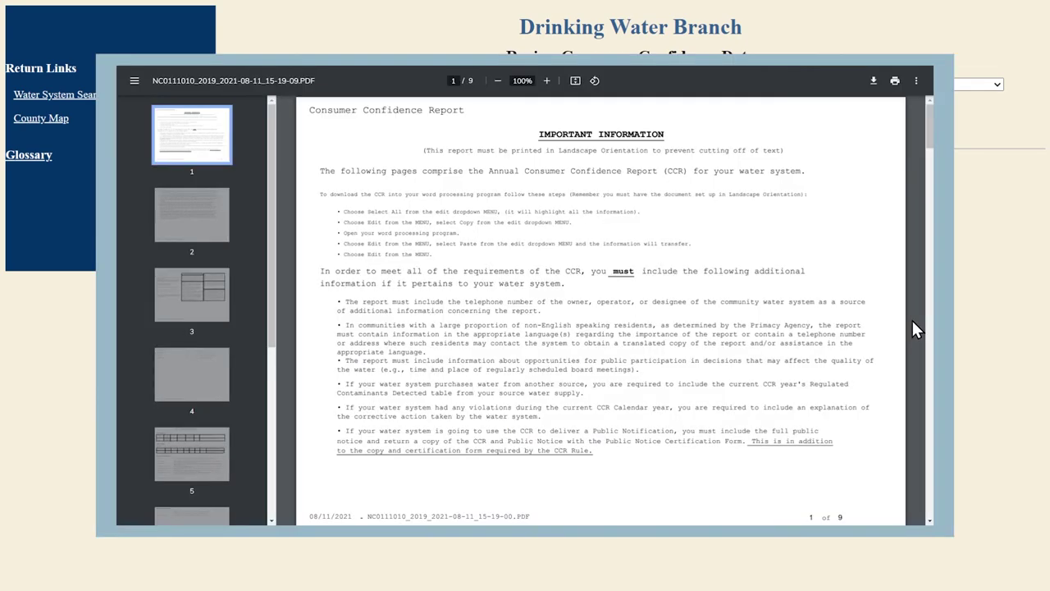
Scroll the nine-page CCR PDF down to the Violations Table, then back up to page 3
scroll(915, 327, down, 5)
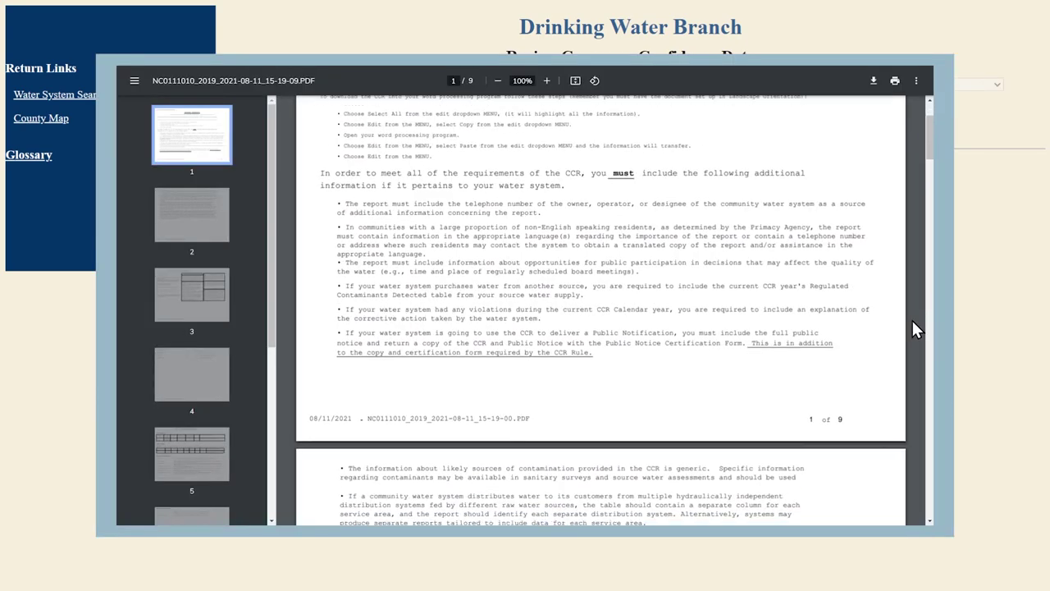
scroll(915, 326, down, 6)
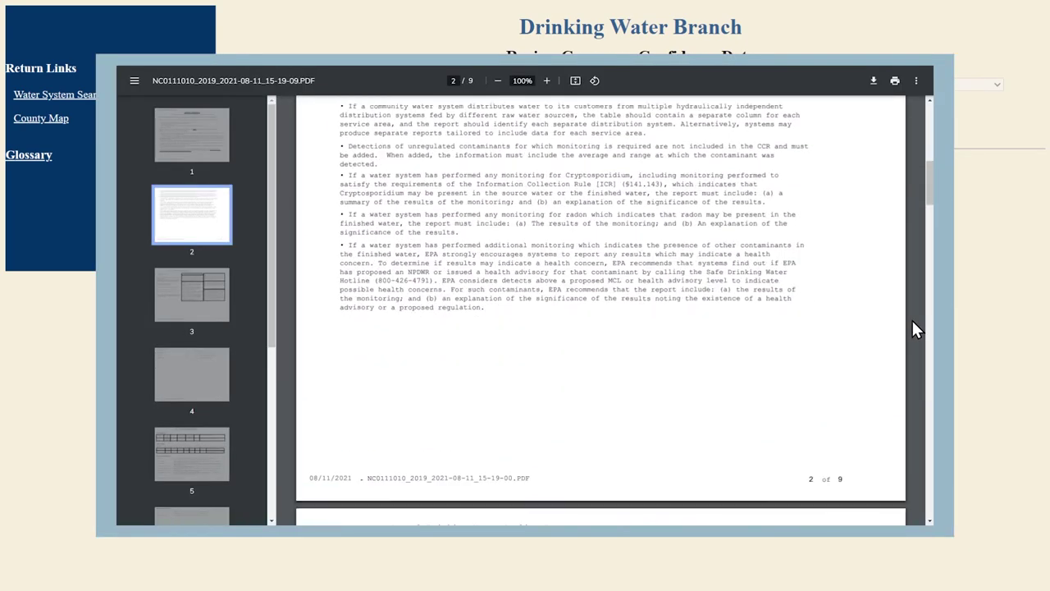
scroll(913, 322, down, 6)
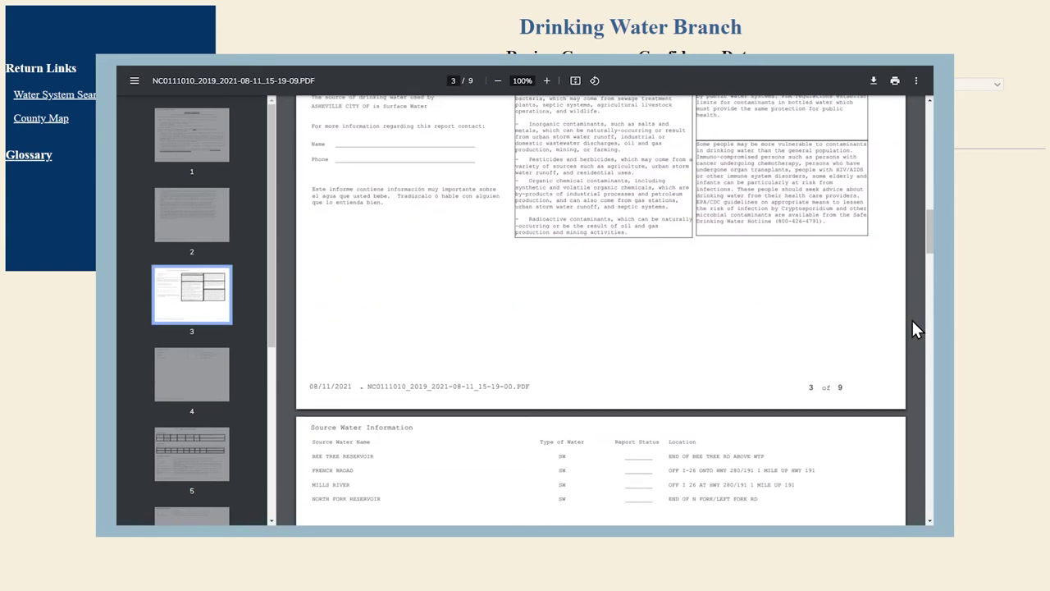
scroll(914, 322, down, 8)
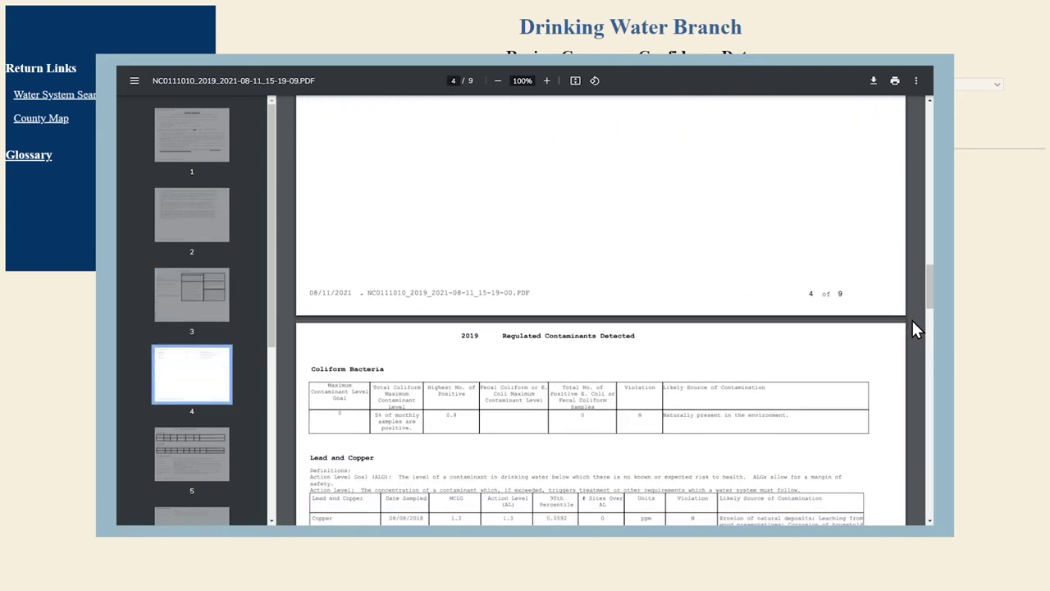
scroll(914, 322, down, 3)
scroll(913, 322, down, 10)
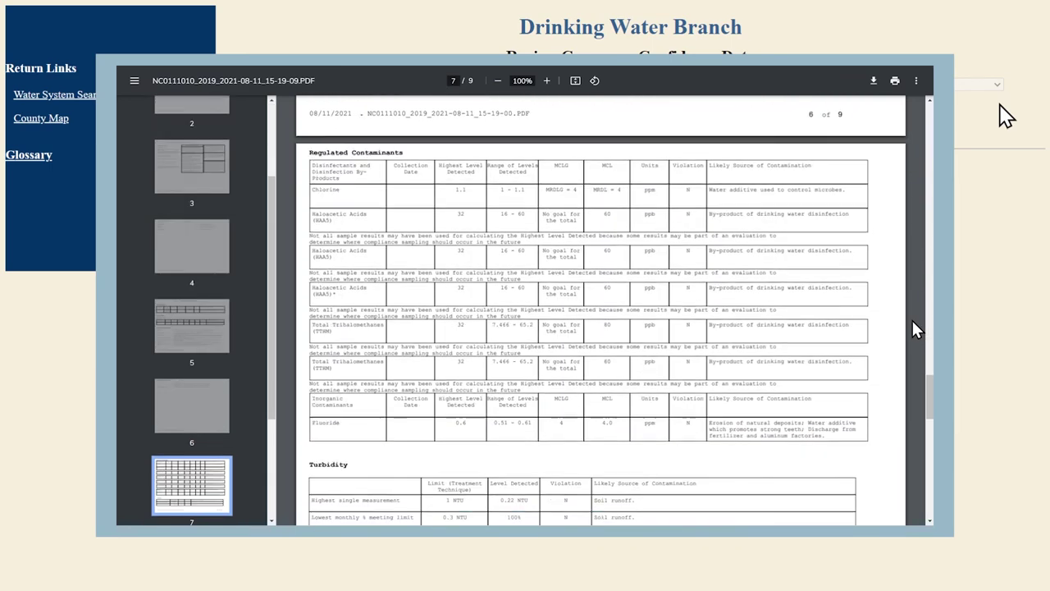
scroll(912, 320, down, 10)
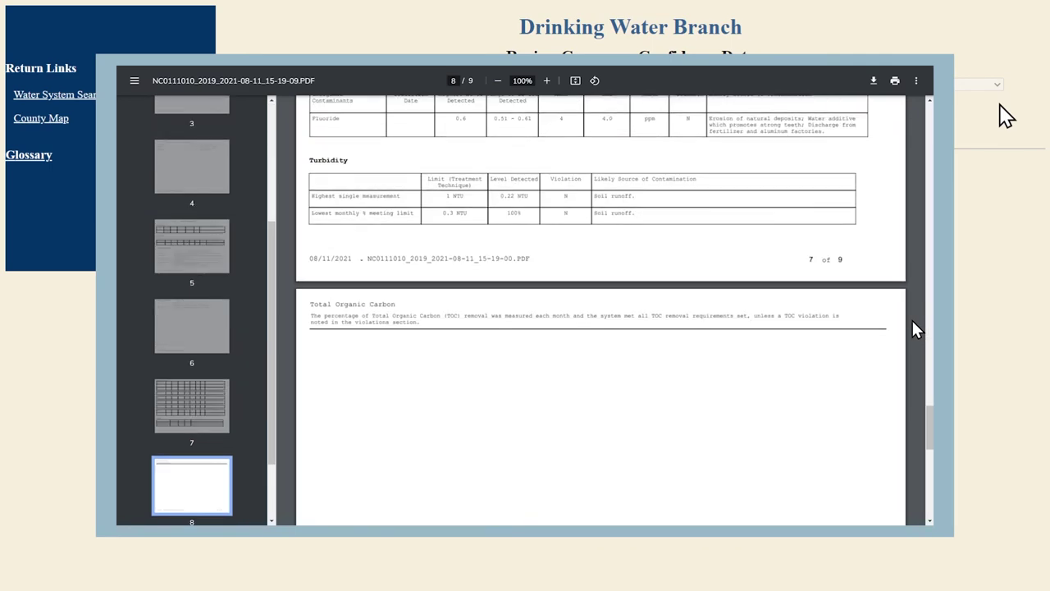
scroll(912, 320, down, 5)
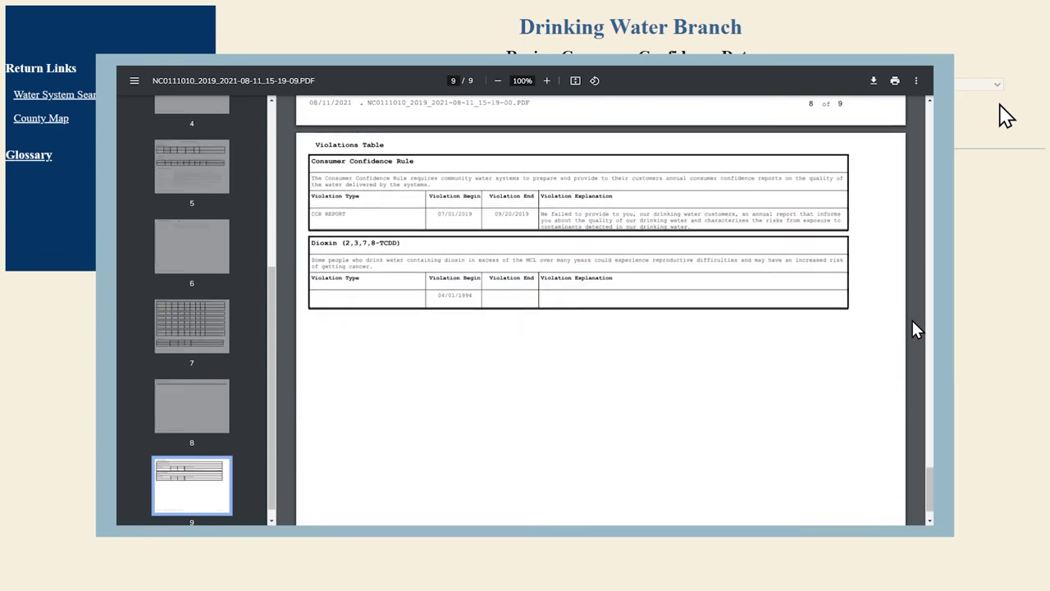
scroll(913, 320, up, 15)
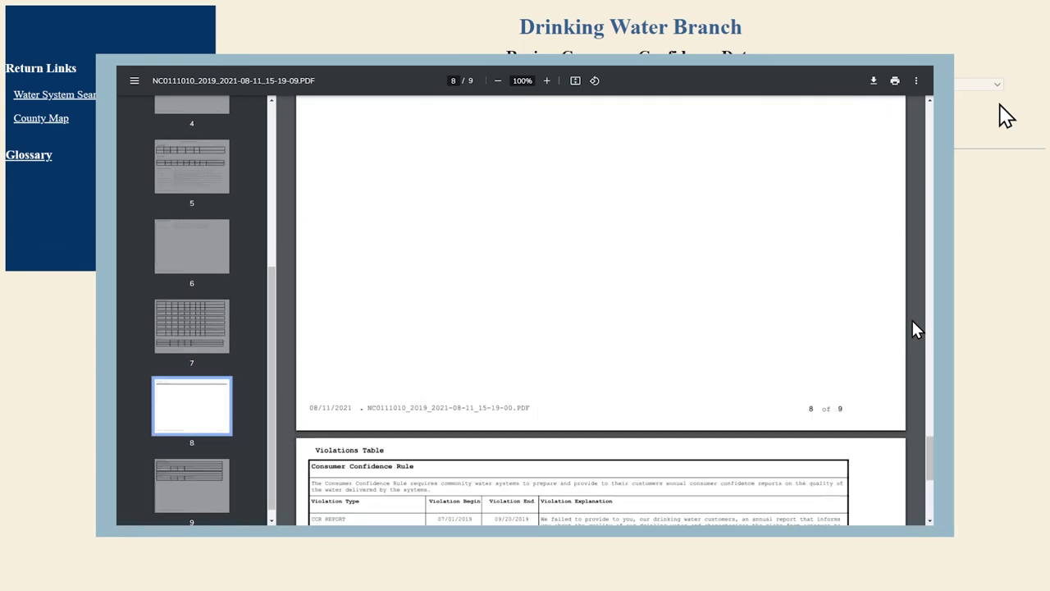
scroll(912, 320, up, 20)
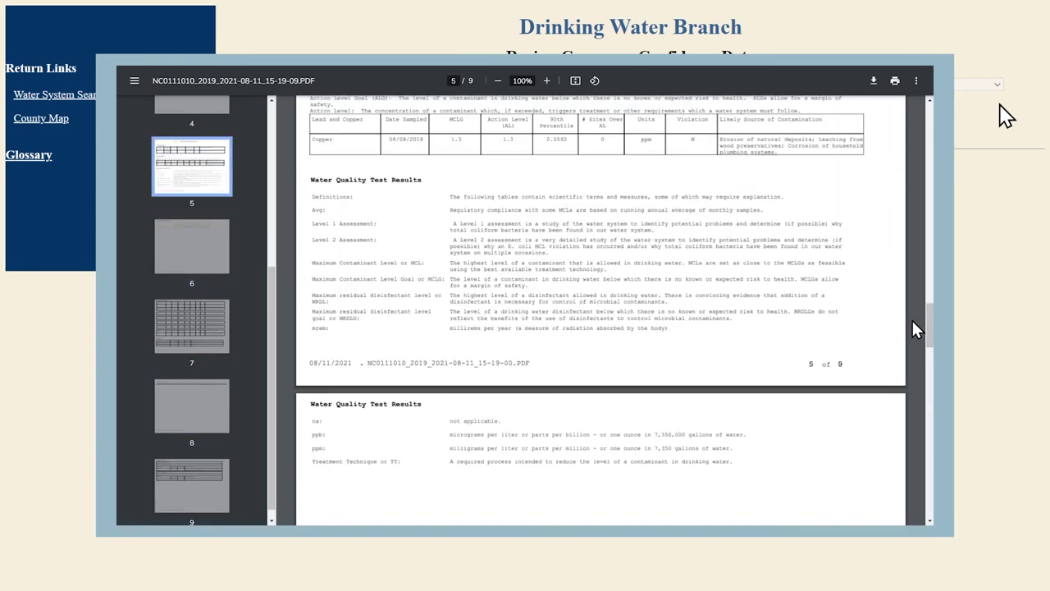
scroll(912, 320, up, 20)
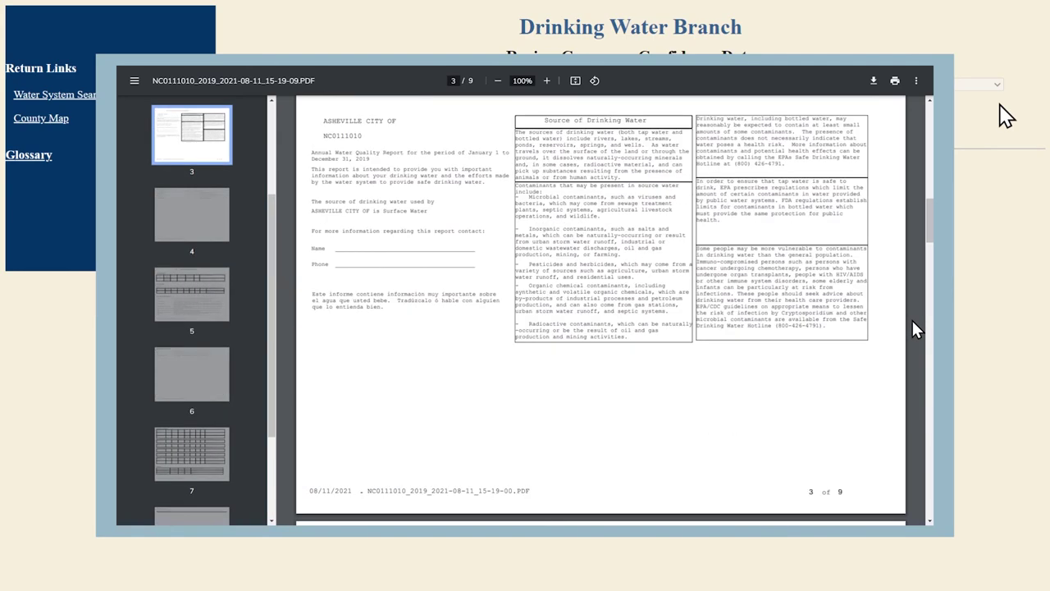